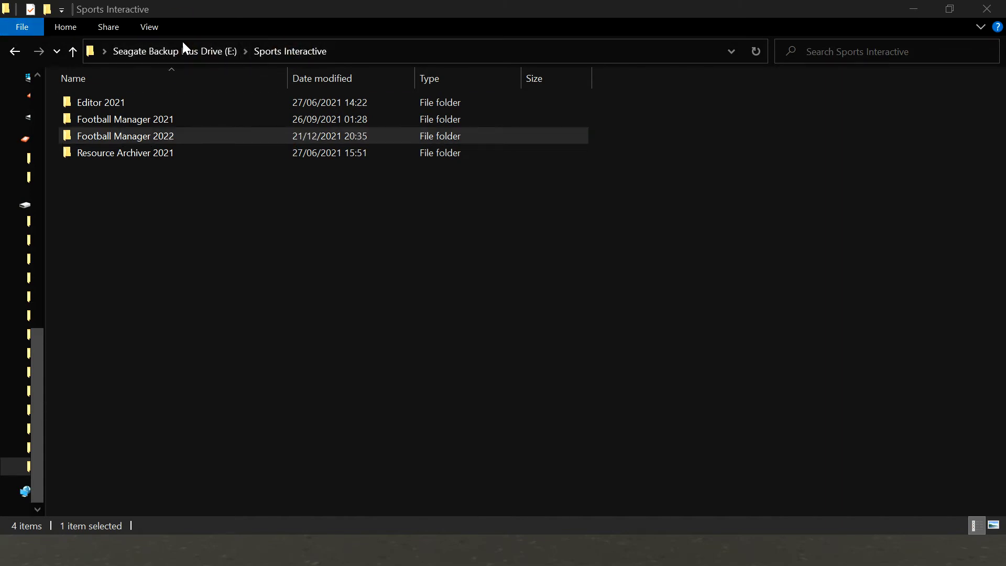
- Open the graphics folder inside the Football Manager 2022 folder under Sports Interactive
{"action": "left_click", "coordinate": [278, 55]}
{"action": "left_click", "coordinate": [543, 166]}
{"action": "left_click", "coordinate": [181, 133]}
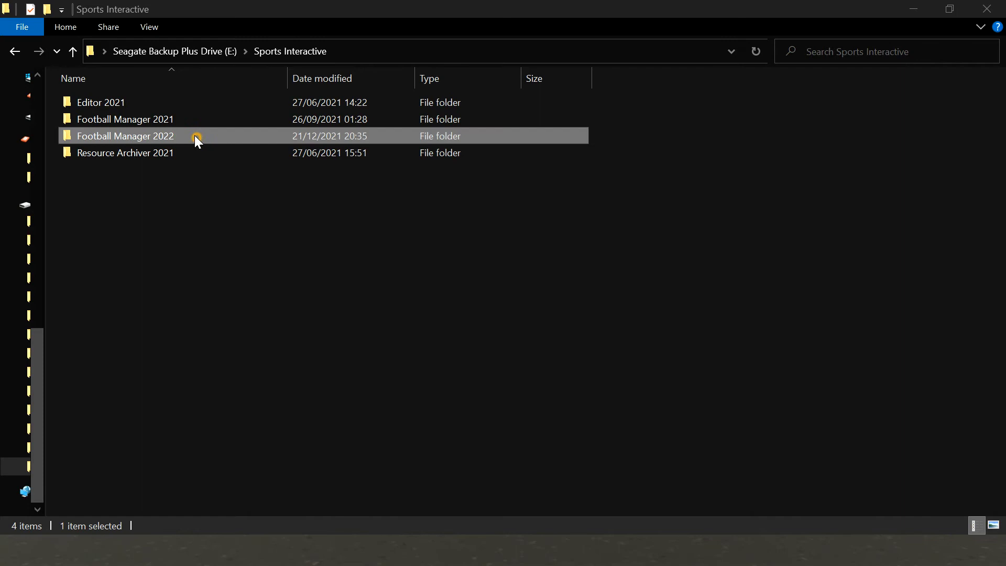
{"action": "double_click", "coordinate": [194, 135]}
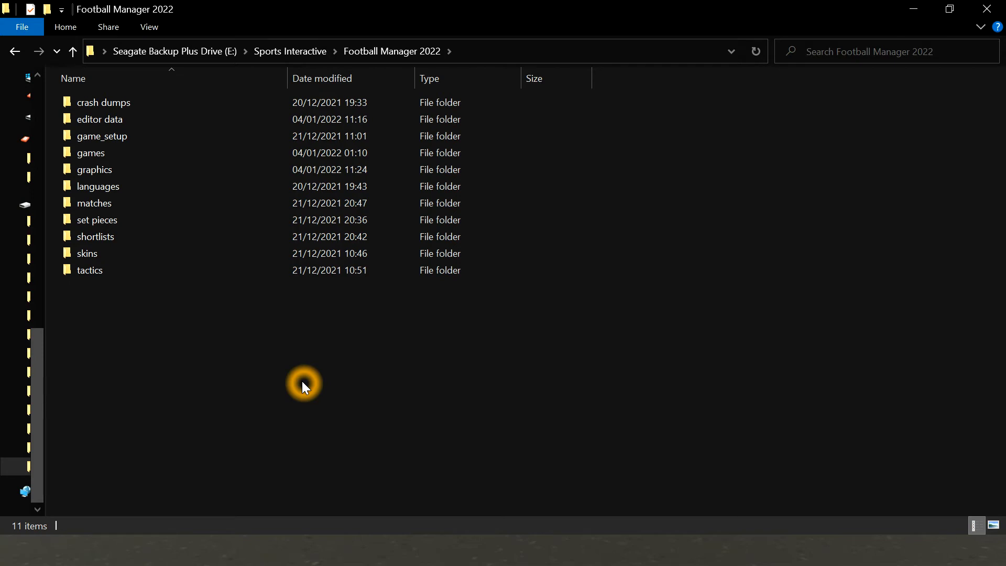
{"action": "left_click", "coordinate": [100, 119]}
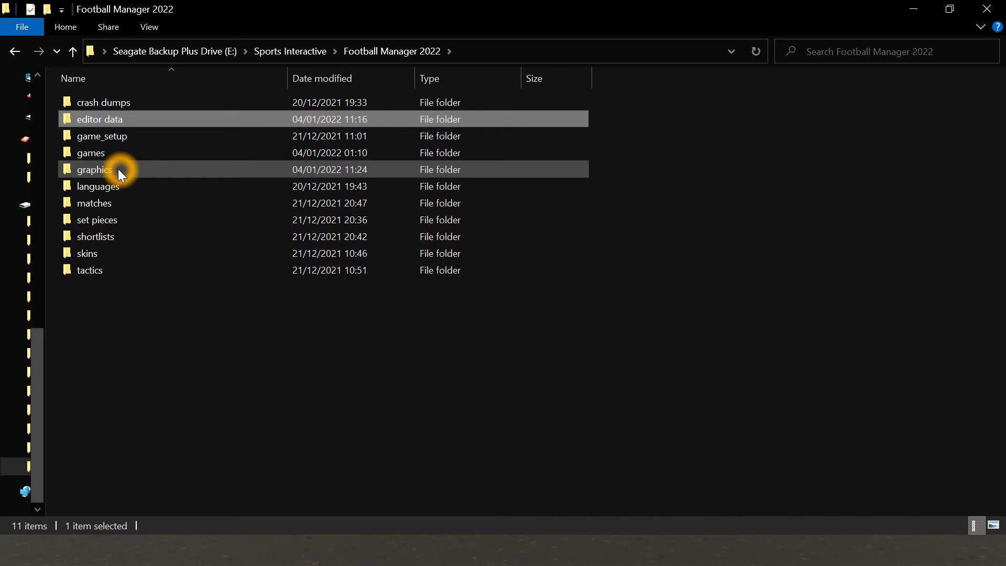
{"action": "double_click", "coordinate": [119, 170]}
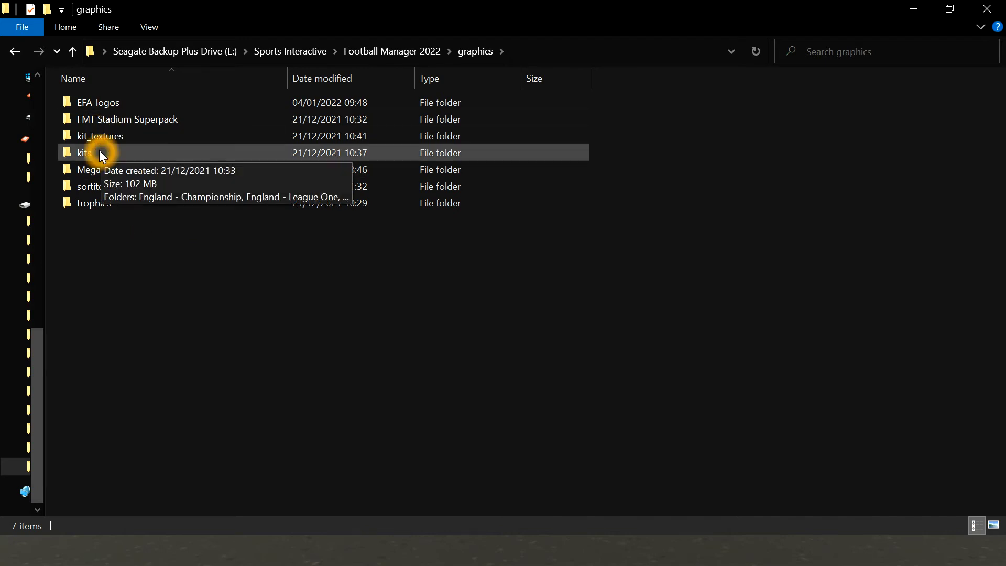
- Open EFA_logos > Clubs > Big and examine the large club logo images and their config.xml file
{"action": "left_click", "coordinate": [153, 171]}
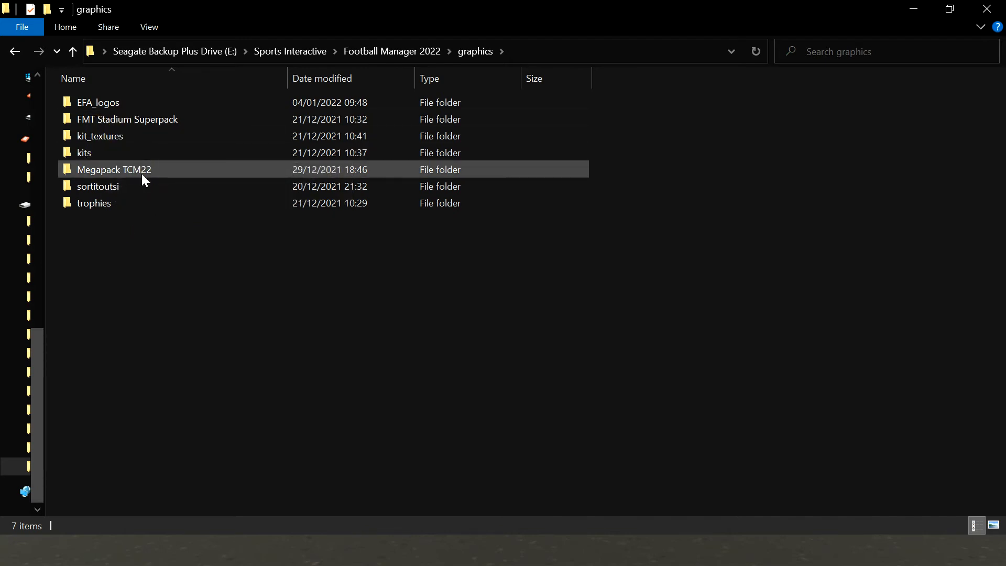
{"action": "left_click", "coordinate": [198, 173]}
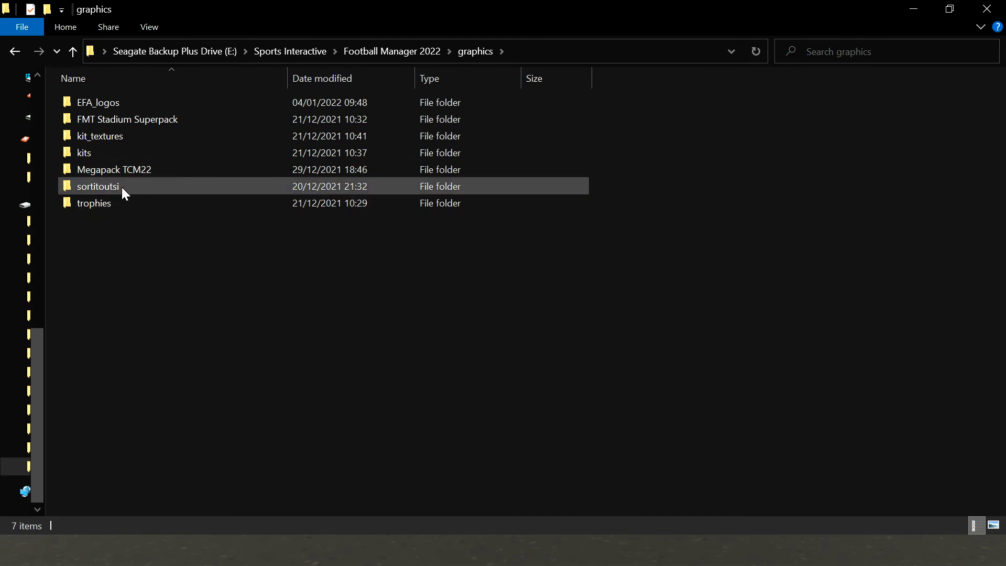
{"action": "left_click", "coordinate": [180, 128]}
{"action": "left_click", "coordinate": [102, 103]}
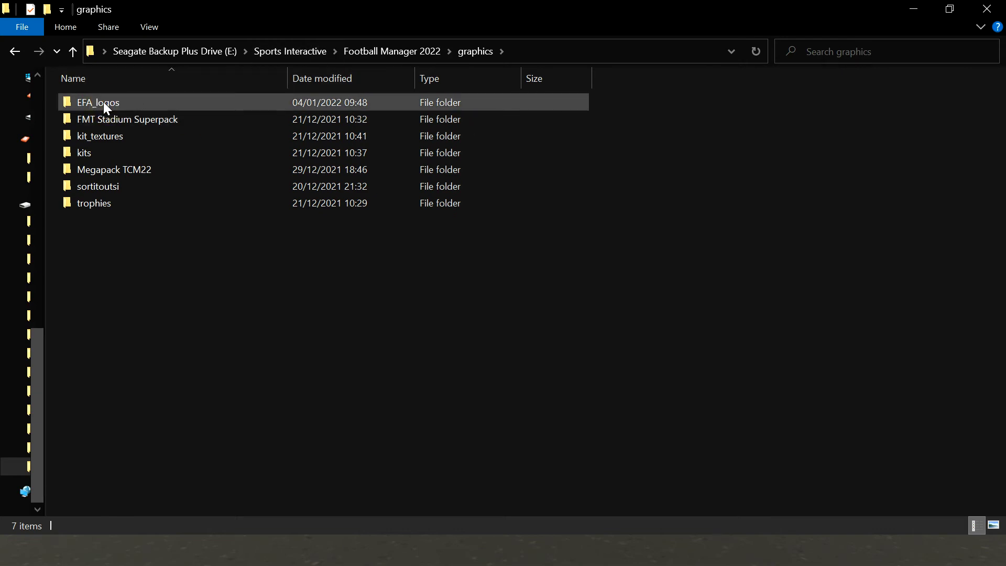
{"action": "left_click", "coordinate": [146, 108]}
{"action": "double_click", "coordinate": [147, 108]}
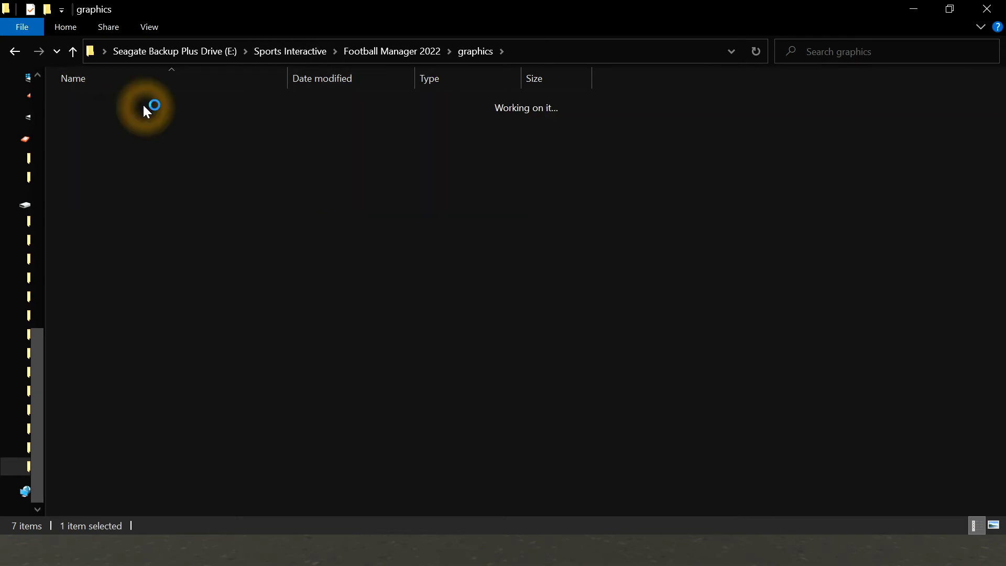
{"action": "double_click", "coordinate": [146, 108]}
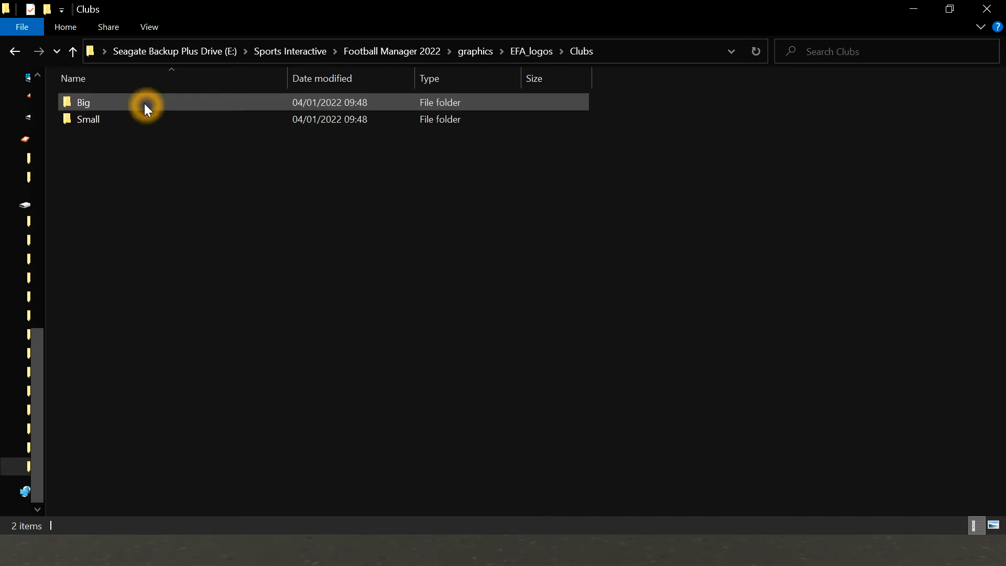
{"action": "double_click", "coordinate": [92, 103]}
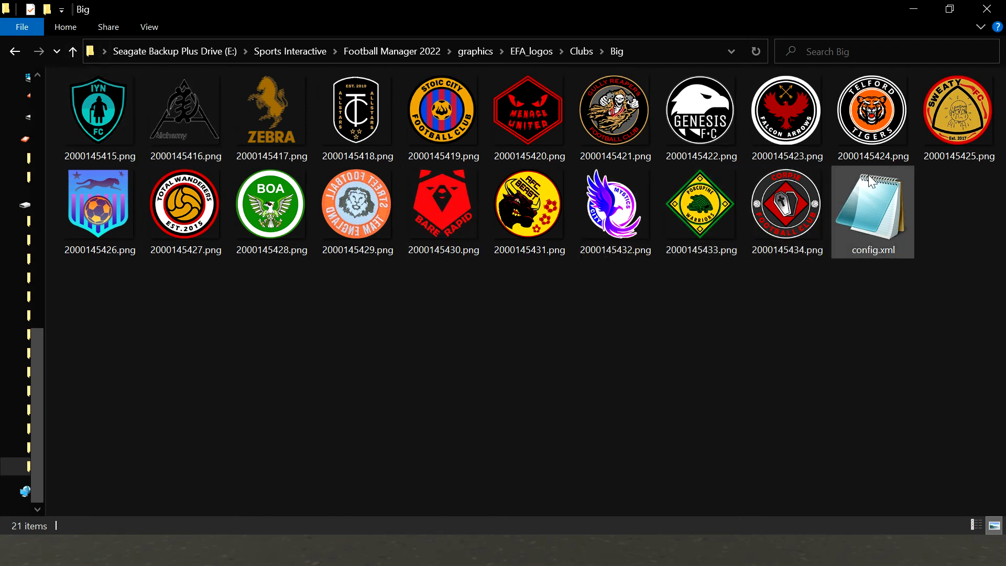
{"action": "left_click", "coordinate": [922, 157]}
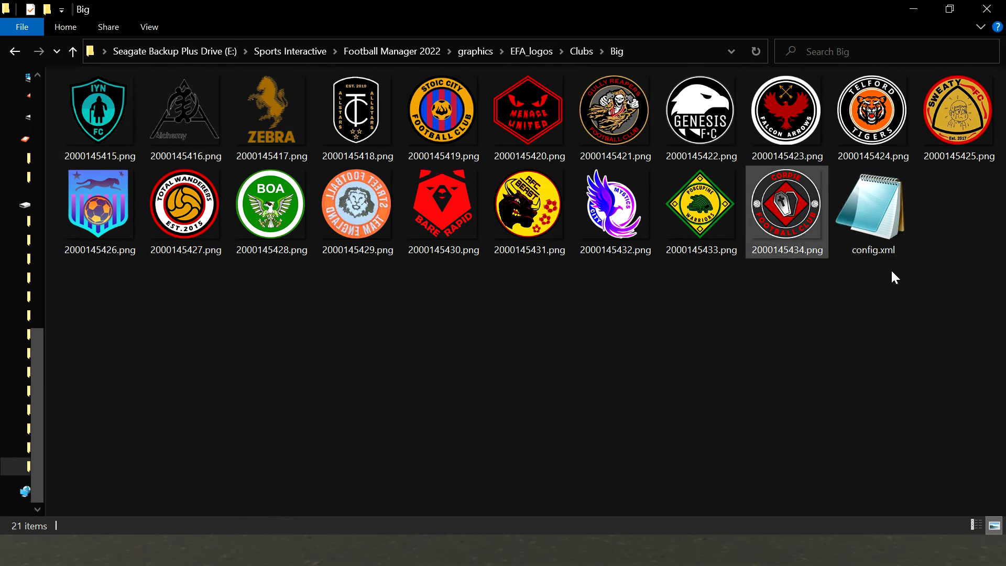
{"action": "left_click", "coordinate": [897, 224]}
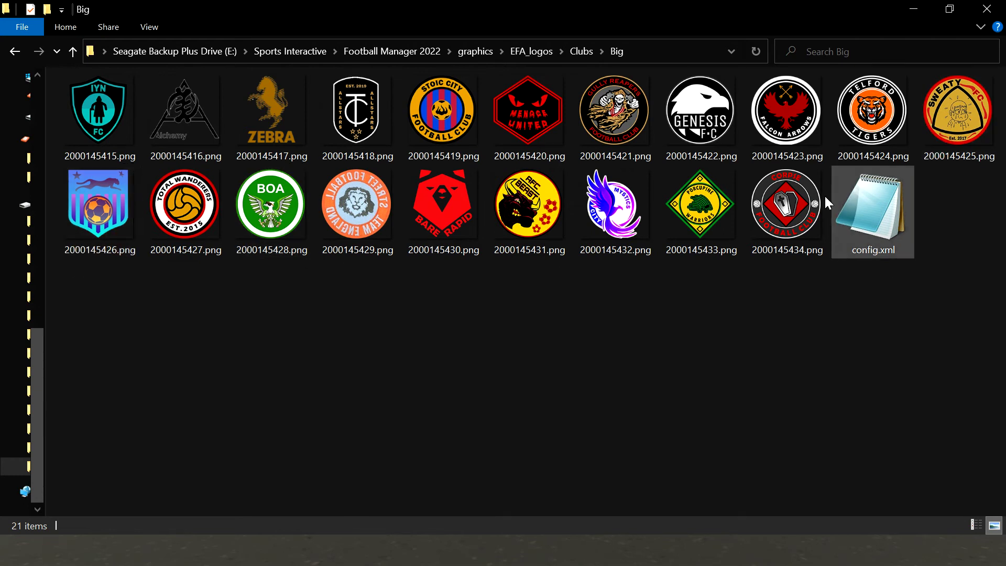
{"action": "left_click", "coordinate": [885, 247]}
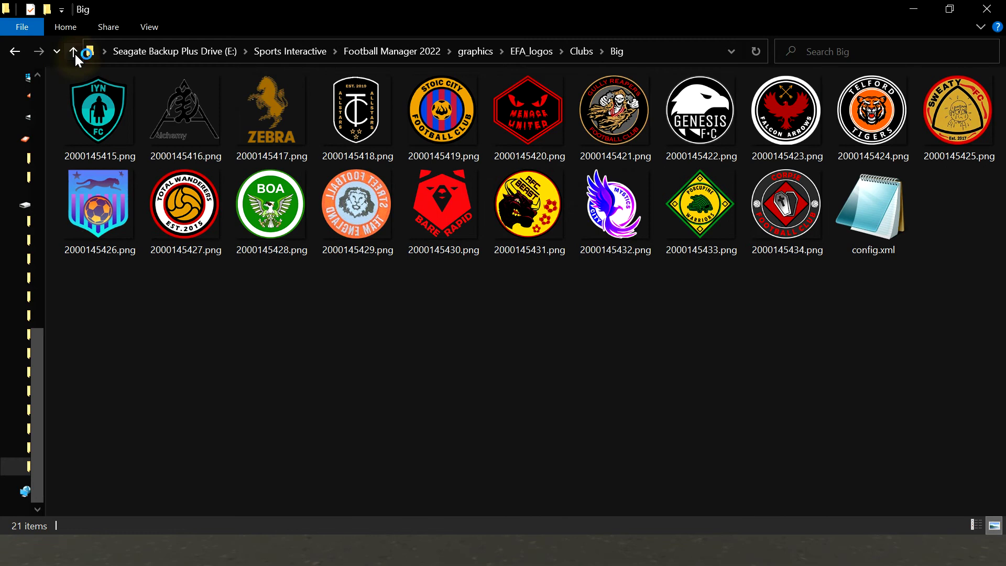
- Inspect the Small club logos folder and the Comp folder of EFA_logos, and go back up the folder tree
{"action": "left_click", "coordinate": [74, 52]}
{"action": "double_click", "coordinate": [109, 122]}
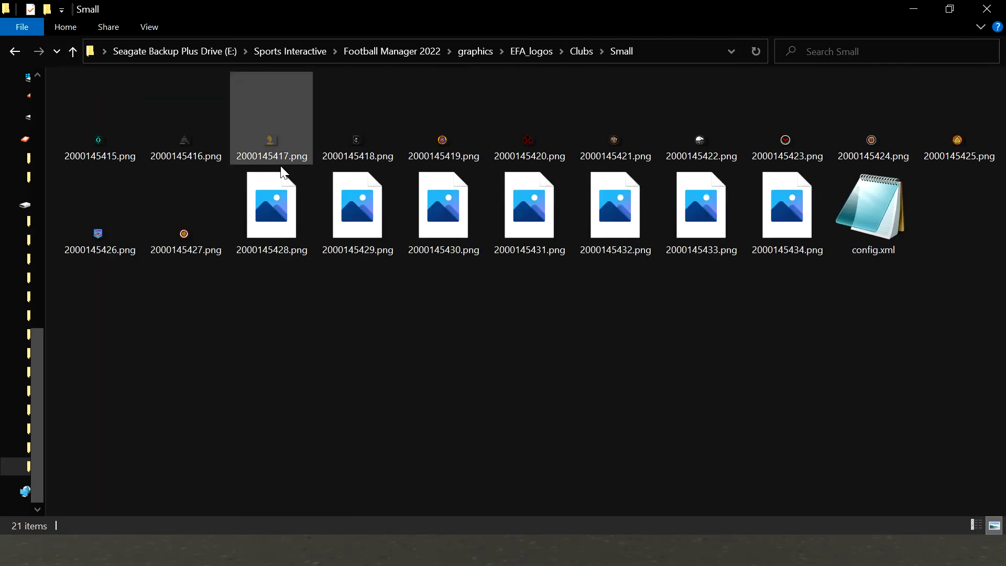
{"action": "left_click", "coordinate": [73, 52]}
{"action": "left_click", "coordinate": [73, 51]}
{"action": "double_click", "coordinate": [143, 119]}
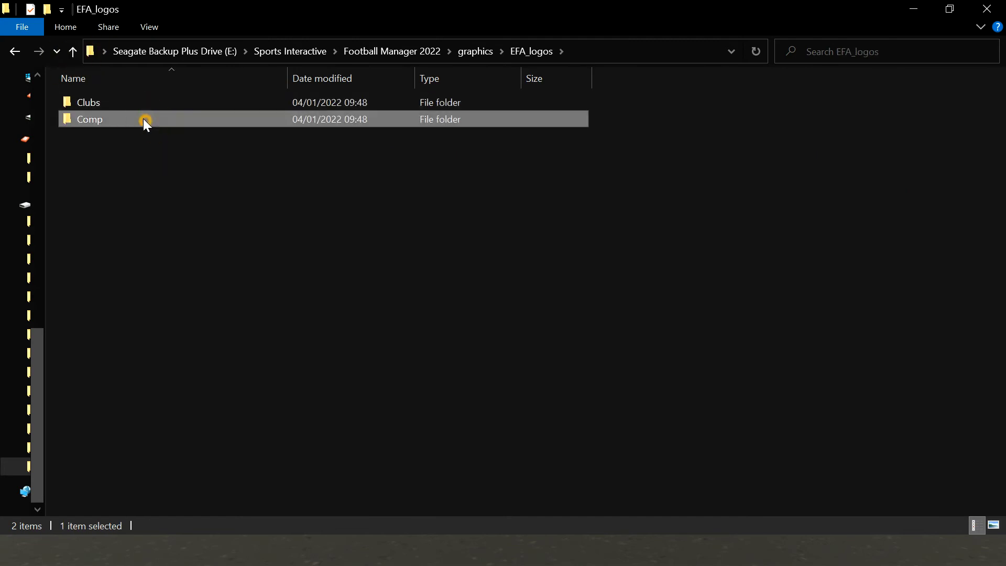
{"action": "double_click", "coordinate": [111, 102]}
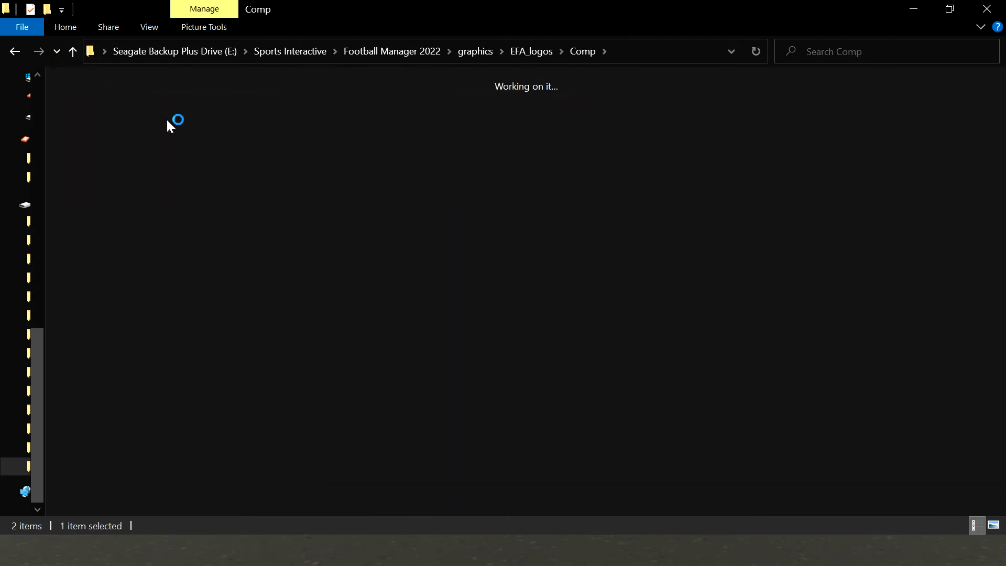
{"action": "left_click", "coordinate": [73, 52]}
{"action": "left_click", "coordinate": [73, 51]}
{"action": "left_click", "coordinate": [73, 52]}
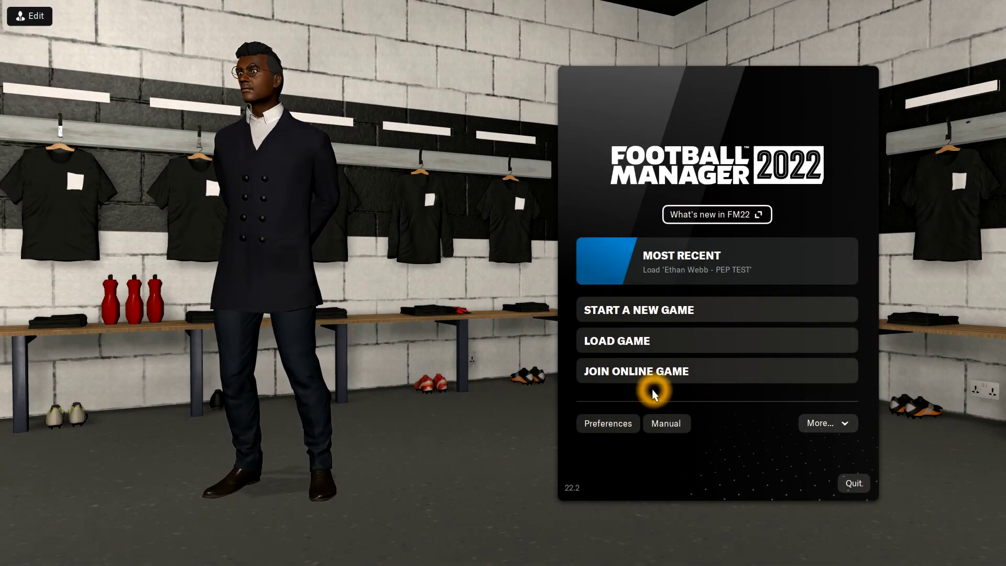
- Switch to Football Manager 2022, open its preferences and locate Clear Cache among the reset options
{"action": "left_click", "coordinate": [604, 427]}
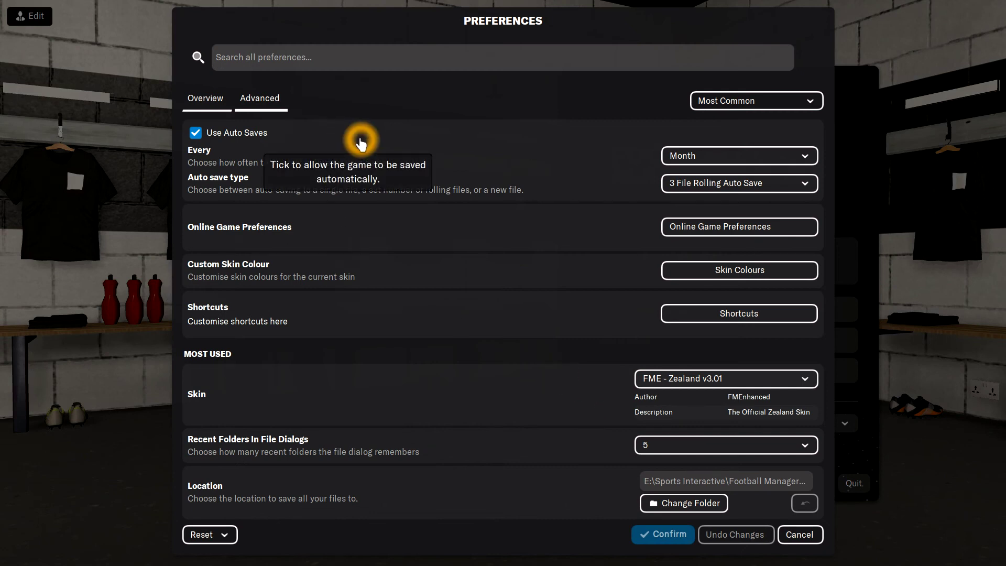
{"action": "left_click", "coordinate": [519, 319]}
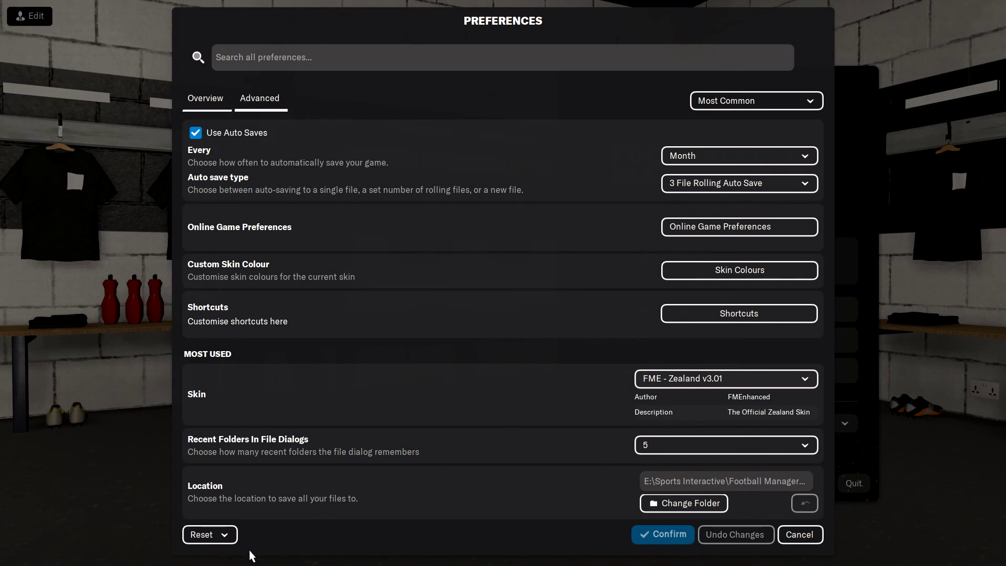
{"action": "left_click", "coordinate": [226, 535]}
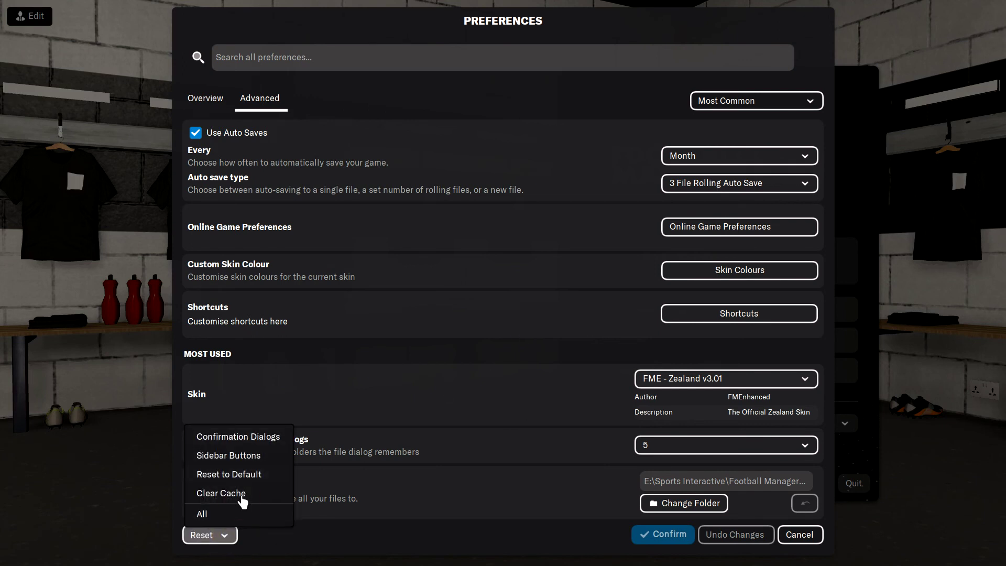
{"action": "left_click", "coordinate": [243, 499]}
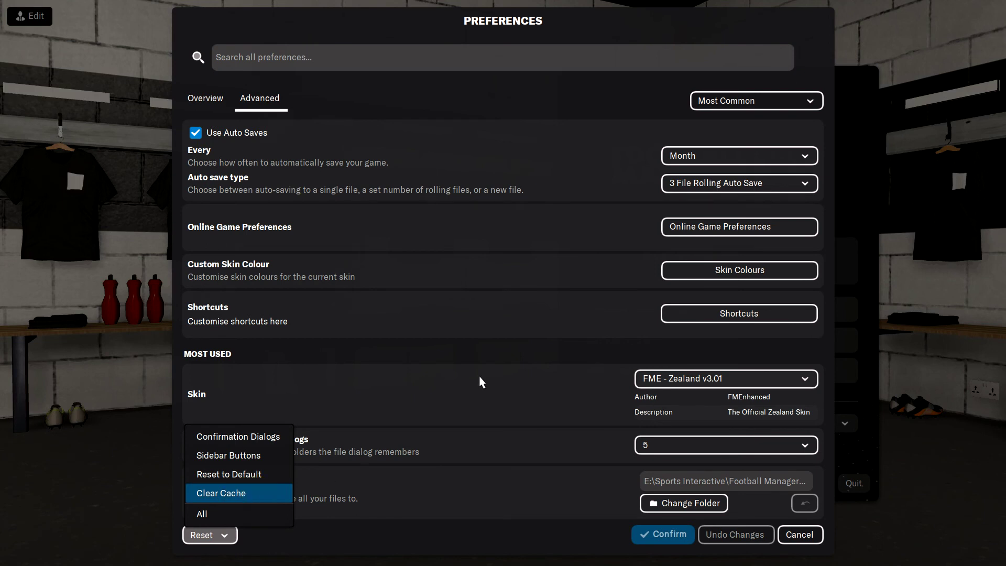
{"action": "left_click", "coordinate": [539, 397]}
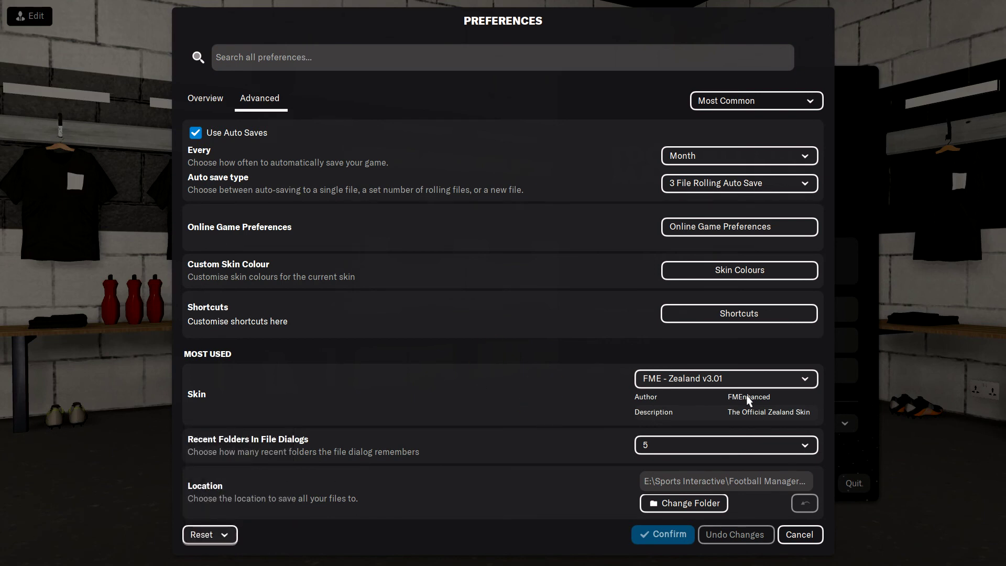
- Check the Skin setting in the most common preferences
{"action": "left_click", "coordinate": [732, 382]}
{"action": "left_click", "coordinate": [738, 384]}
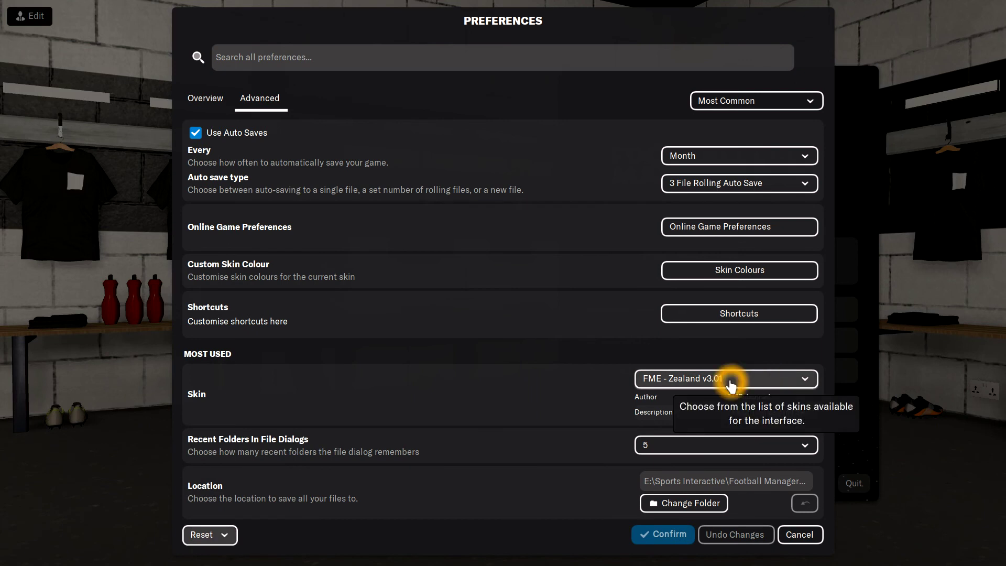
{"action": "left_click", "coordinate": [475, 357]}
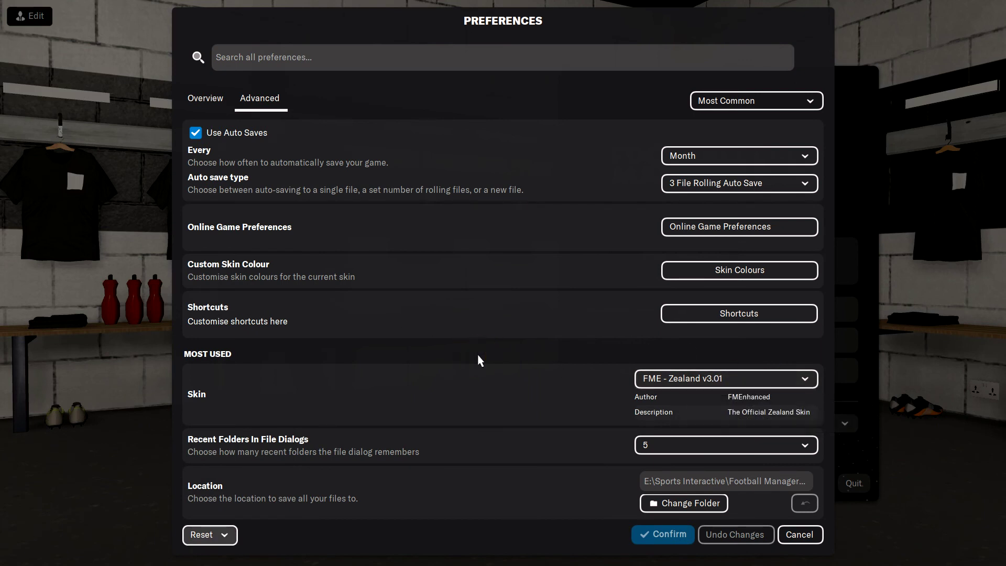
- Show the Interface preferences and enable reloading the skin when confirming changes in Preferences
{"action": "left_click", "coordinate": [759, 100]}
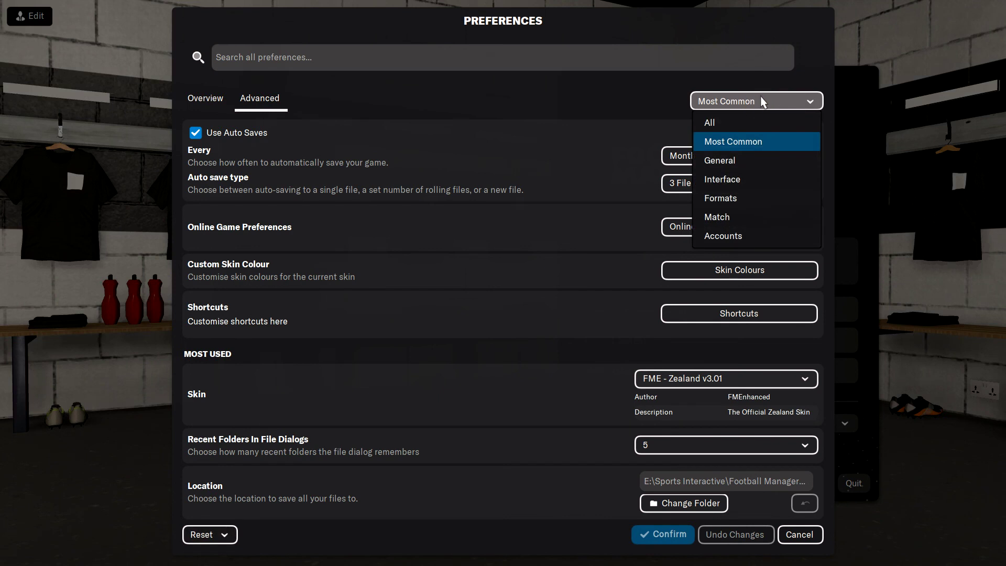
{"action": "left_click", "coordinate": [570, 171]}
{"action": "left_click", "coordinate": [781, 95]}
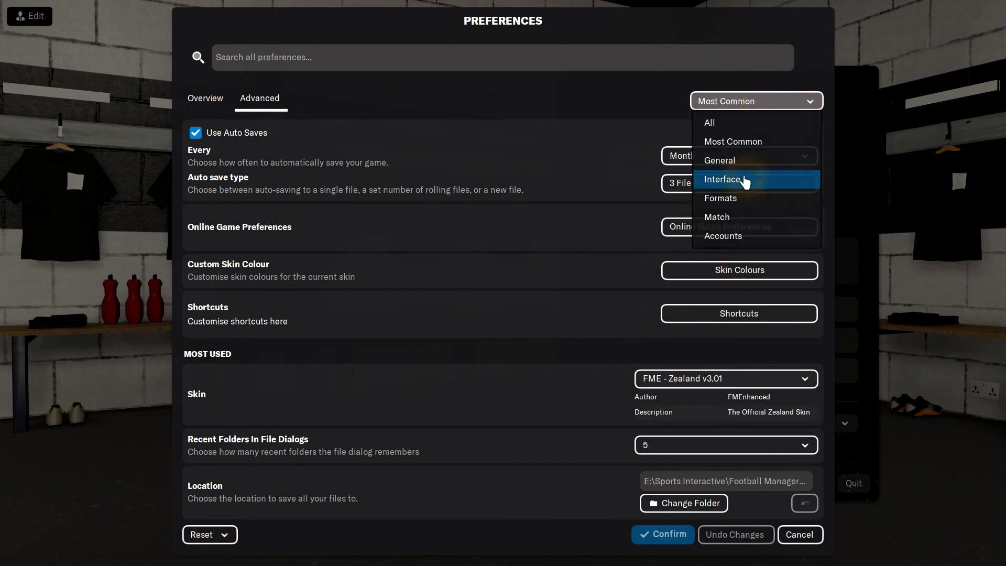
{"action": "left_click", "coordinate": [744, 181]}
{"action": "left_click", "coordinate": [744, 277]}
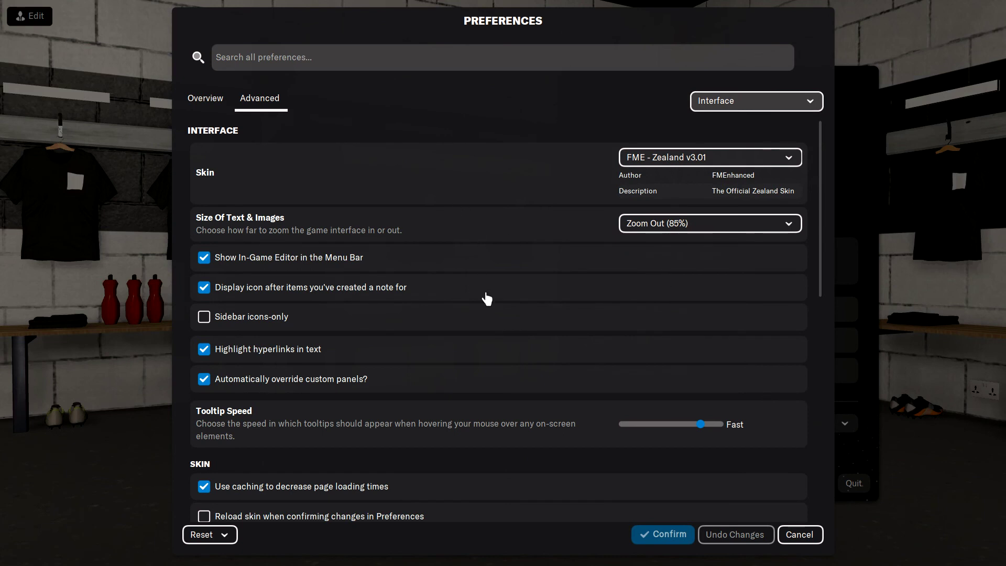
{"action": "scroll", "coordinate": [486, 298], "scroll_direction": "down", "scroll_amount": 5}
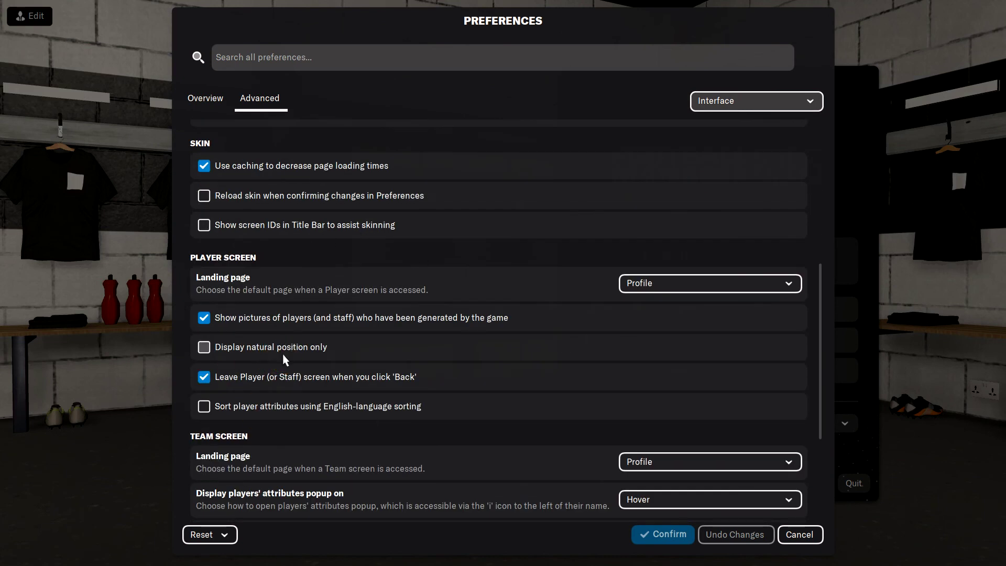
{"action": "scroll", "coordinate": [213, 287], "scroll_direction": "up", "scroll_amount": 2}
{"action": "left_click", "coordinate": [207, 281]}
{"action": "left_click", "coordinate": [207, 281]}
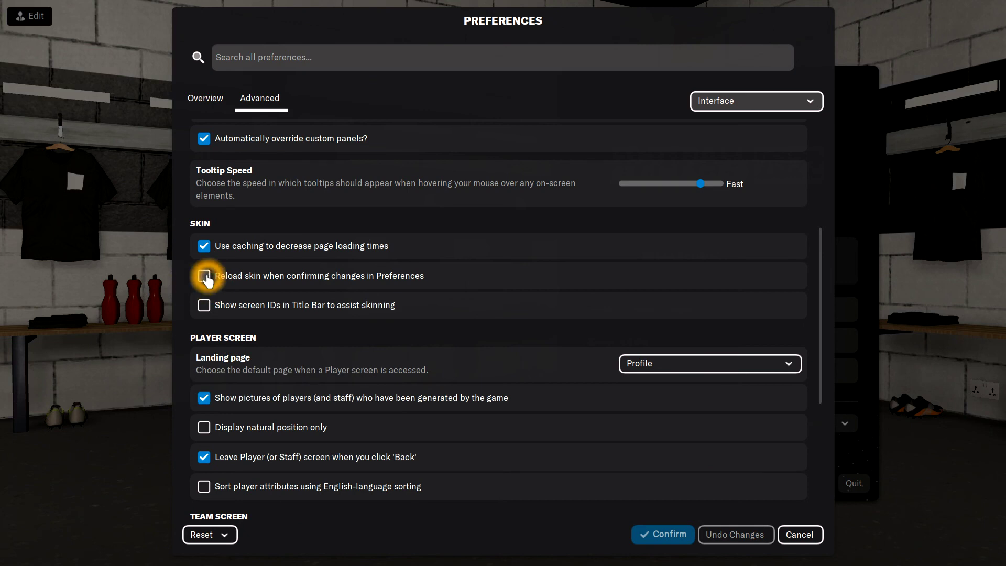
{"action": "left_click", "coordinate": [208, 281]}
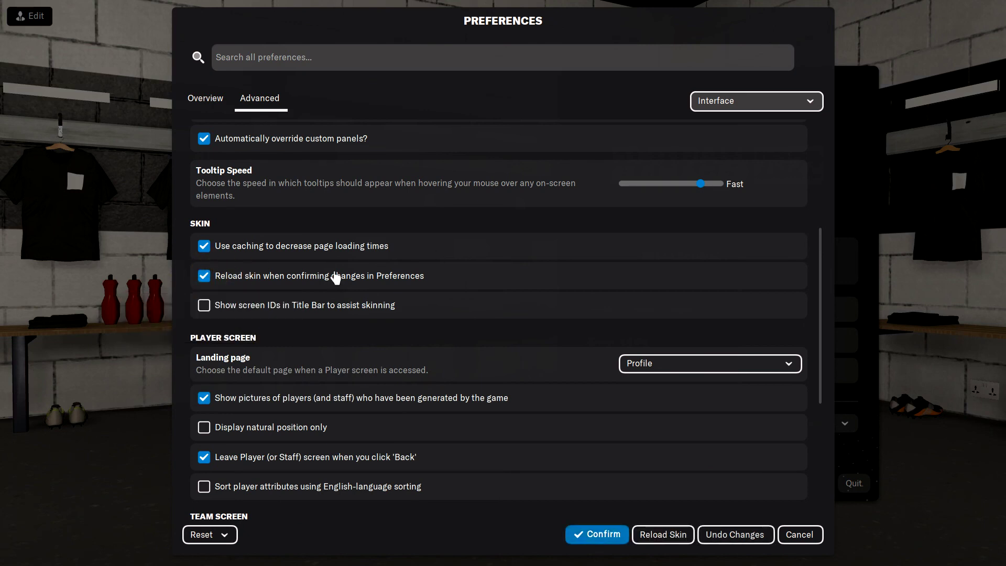
- Review the remaining interface preferences and leave the preferences without saving the changes
{"action": "left_click", "coordinate": [608, 544]}
{"action": "left_click", "coordinate": [483, 367]}
{"action": "left_click_drag", "start_coordinate": [824, 302], "coordinate": [825, 139]}
{"action": "scroll", "coordinate": [797, 337], "scroll_direction": "down", "scroll_amount": 7}
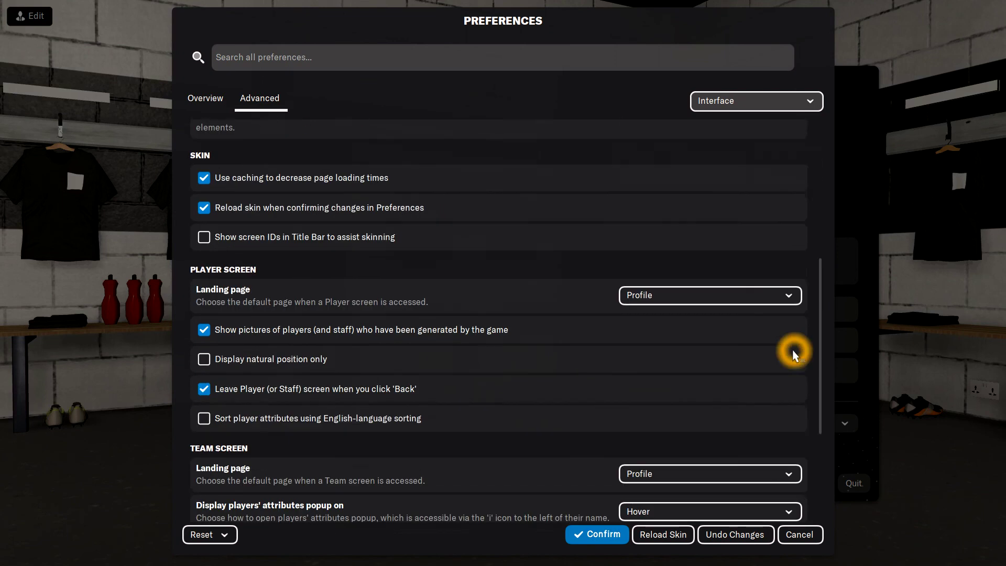
{"action": "scroll", "coordinate": [794, 373], "scroll_direction": "down", "scroll_amount": 1}
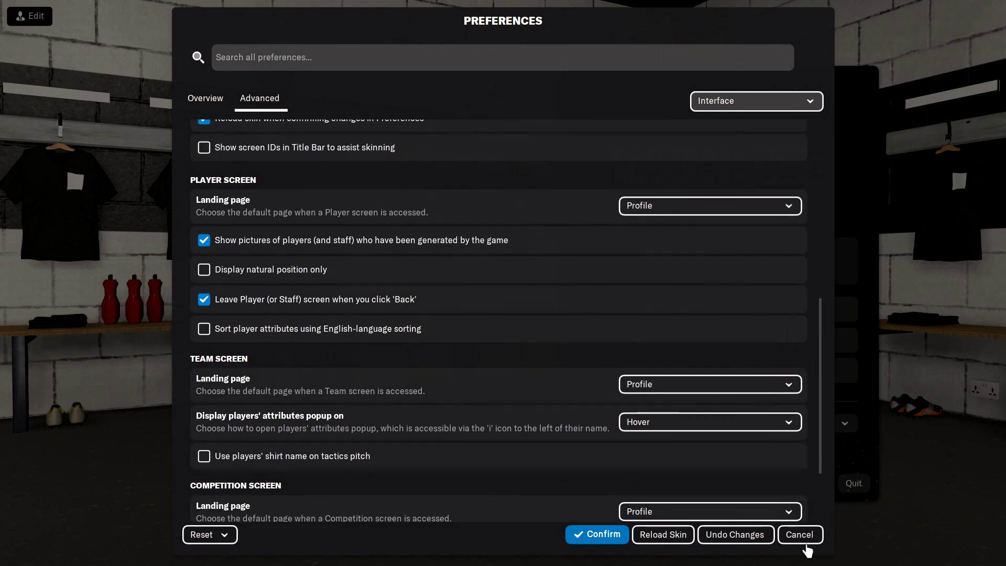
{"action": "left_click", "coordinate": [590, 529]}
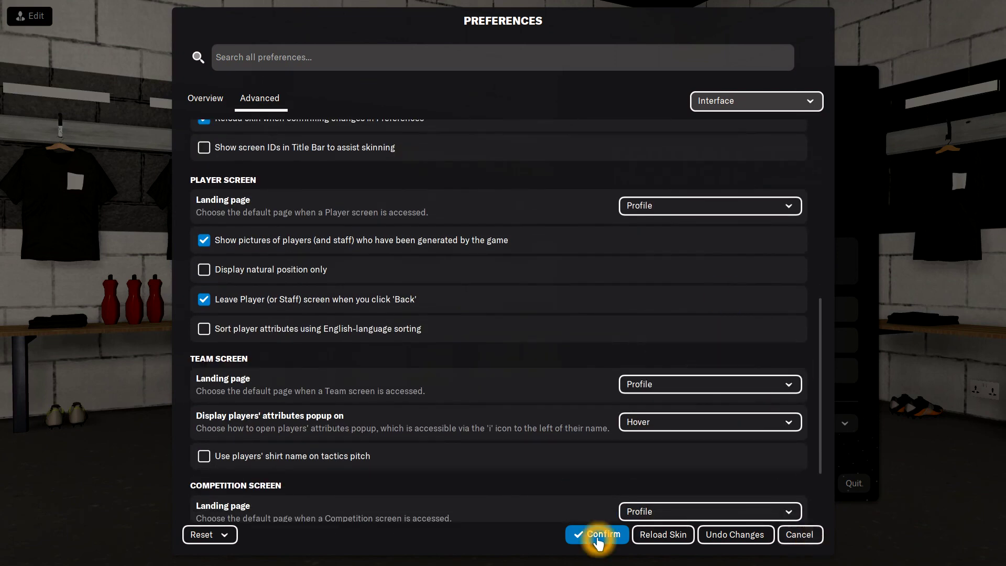
{"action": "left_click", "coordinate": [806, 538]}
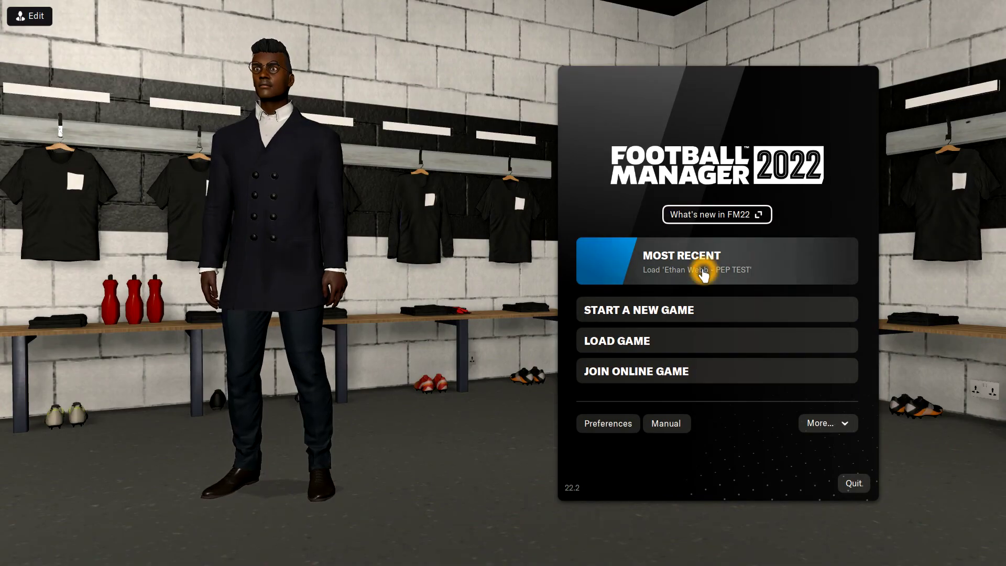
- Load the most recent saved game
{"action": "left_click", "coordinate": [702, 274]}
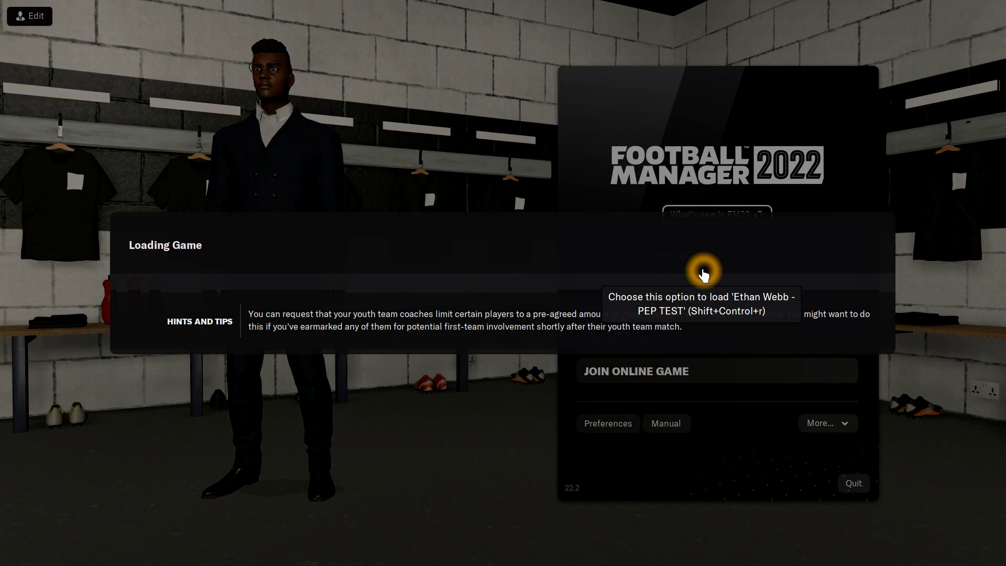
{"action": "left_click", "coordinate": [433, 153]}
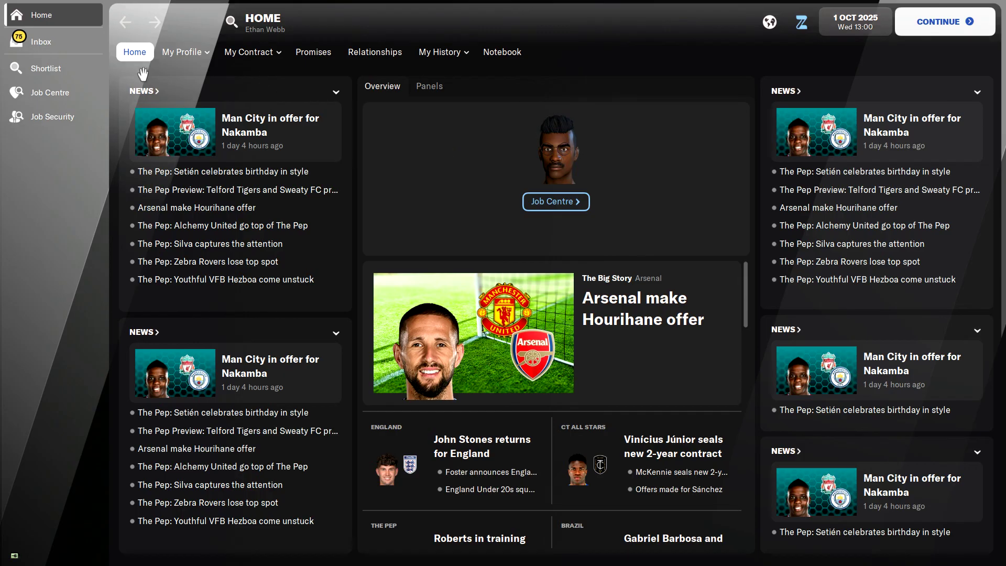
- Search the game for "pep" and open The Pep competition's overview page
{"action": "left_click", "coordinate": [399, 17]}
{"action": "type", "text": "o"}
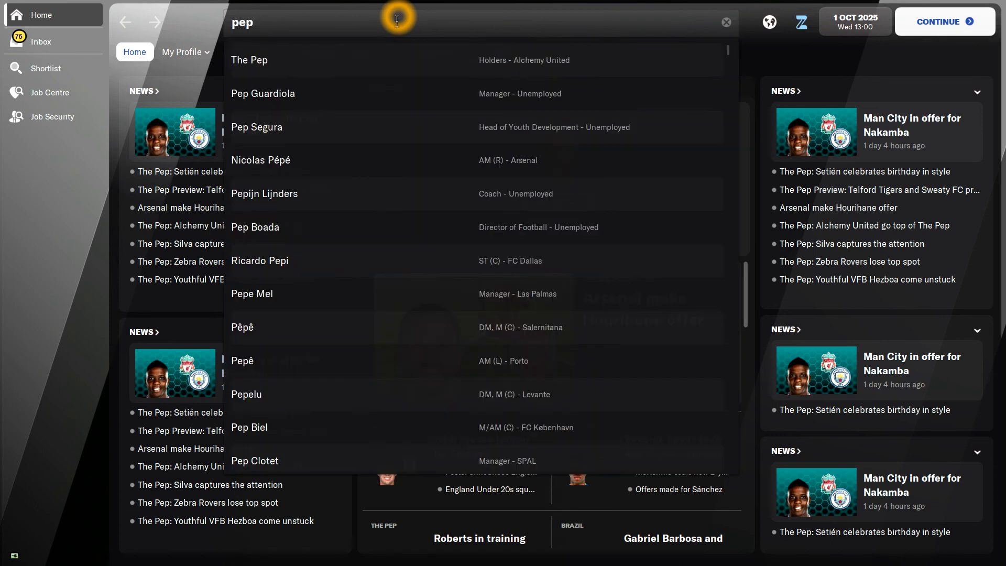
{"action": "left_click", "coordinate": [611, 99]}
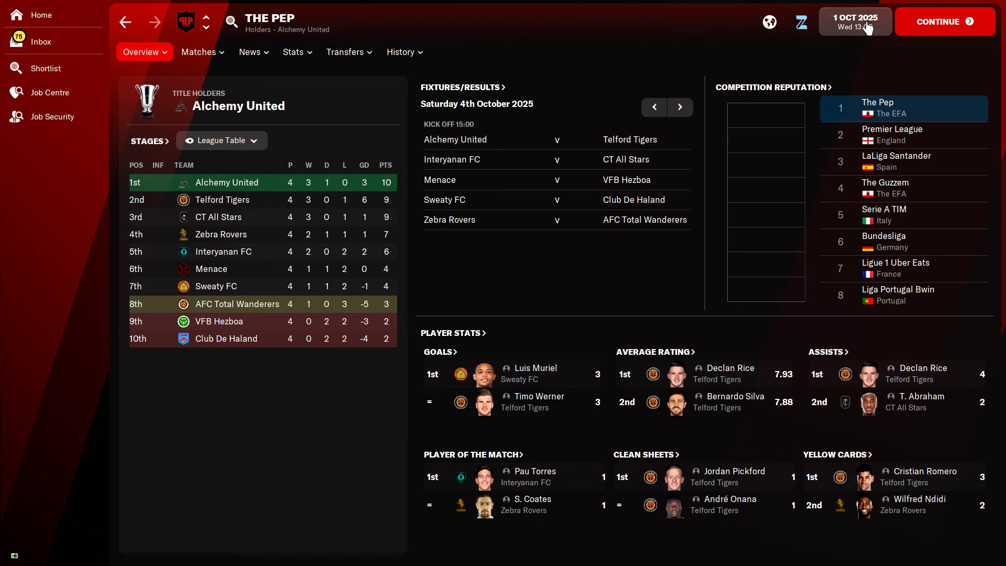
{"action": "left_click", "coordinate": [789, 381]}
{"action": "left_click", "coordinate": [653, 308]}
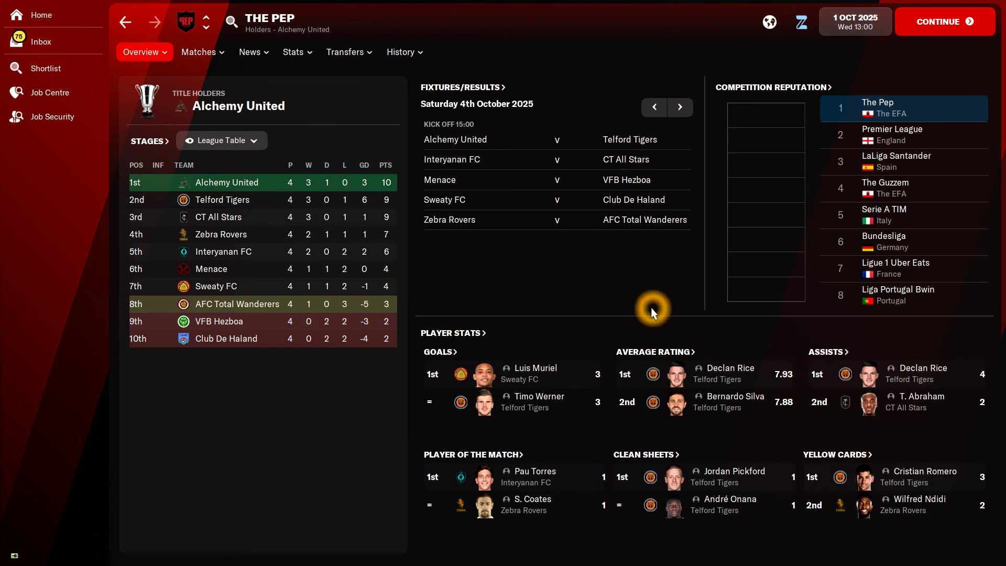
{"action": "left_click", "coordinate": [248, 511]}
{"action": "left_click", "coordinate": [363, 275]}
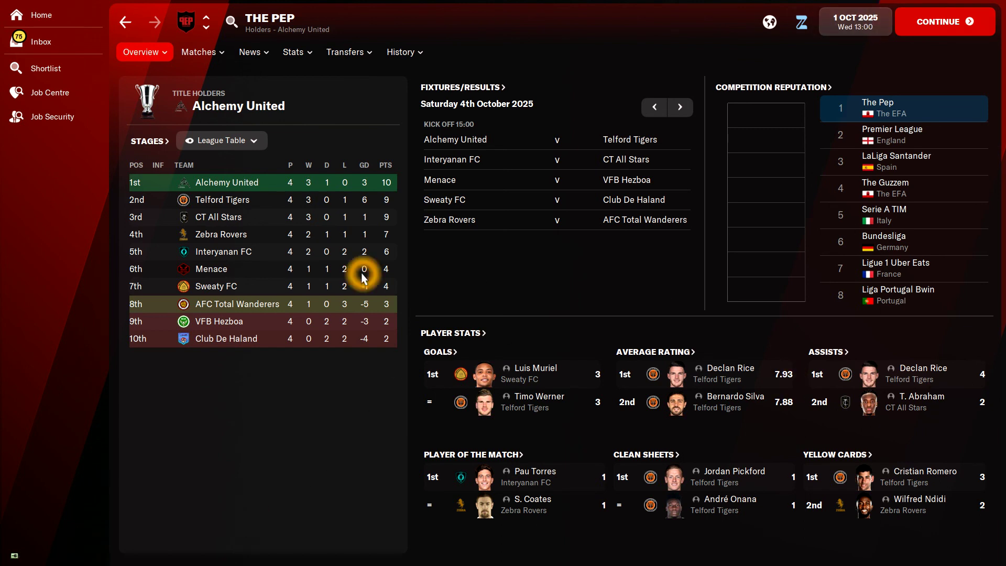